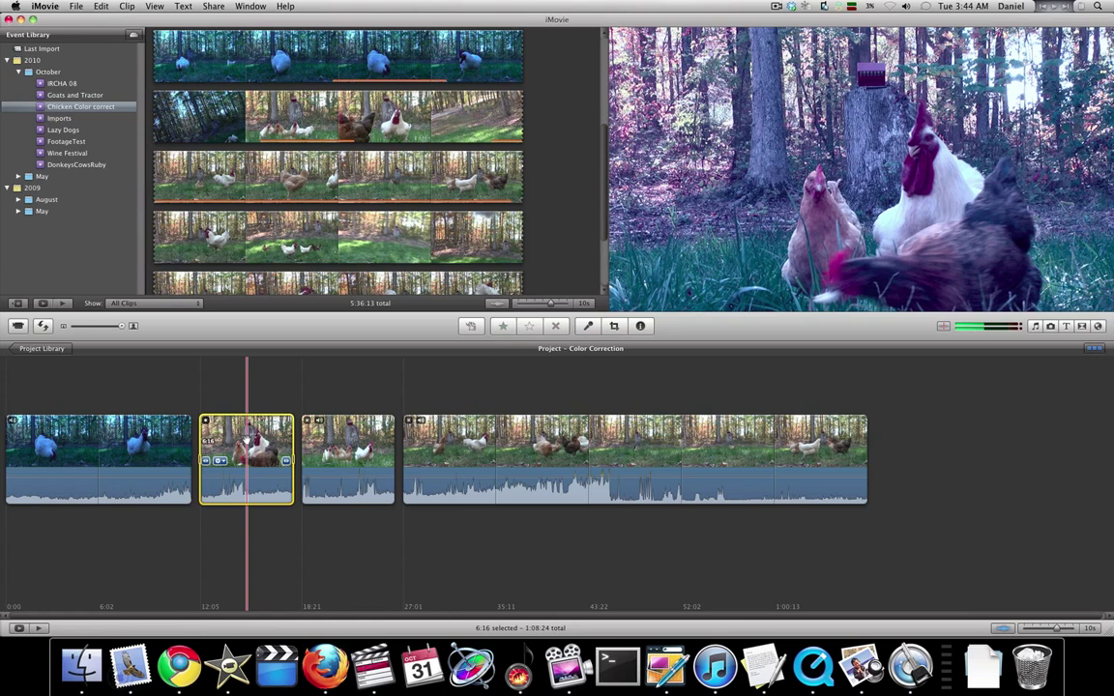
Set the second clip's white point from a white area to remove the purple cast, then close the adjustments
key("v")
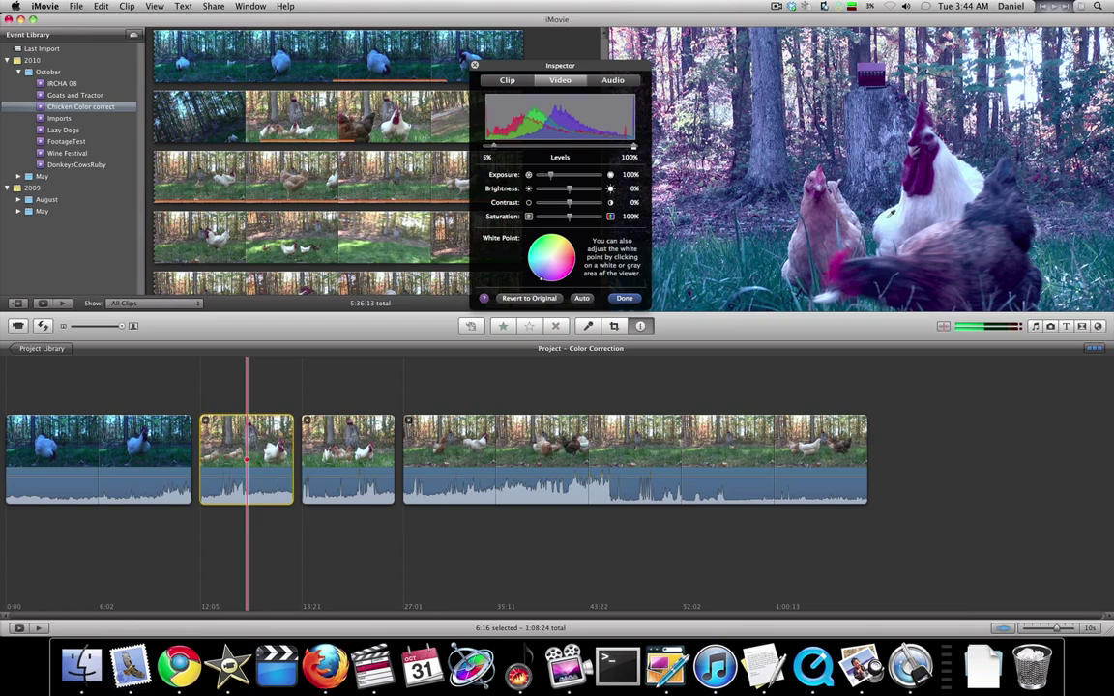
left_click(799, 197)
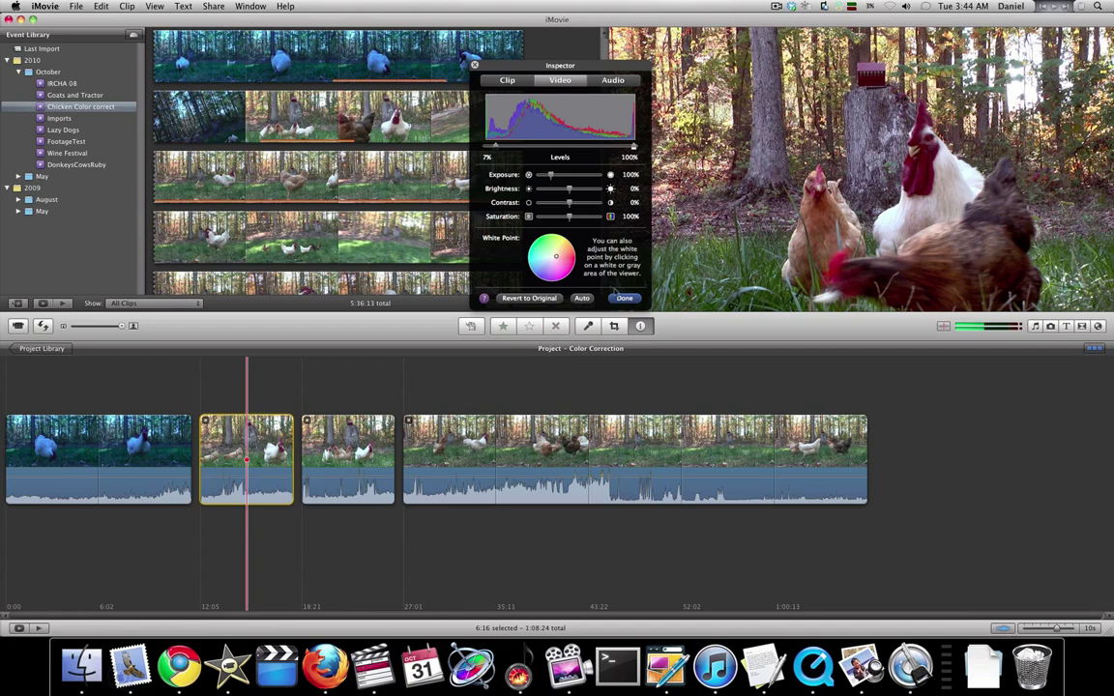
left_click(583, 330)
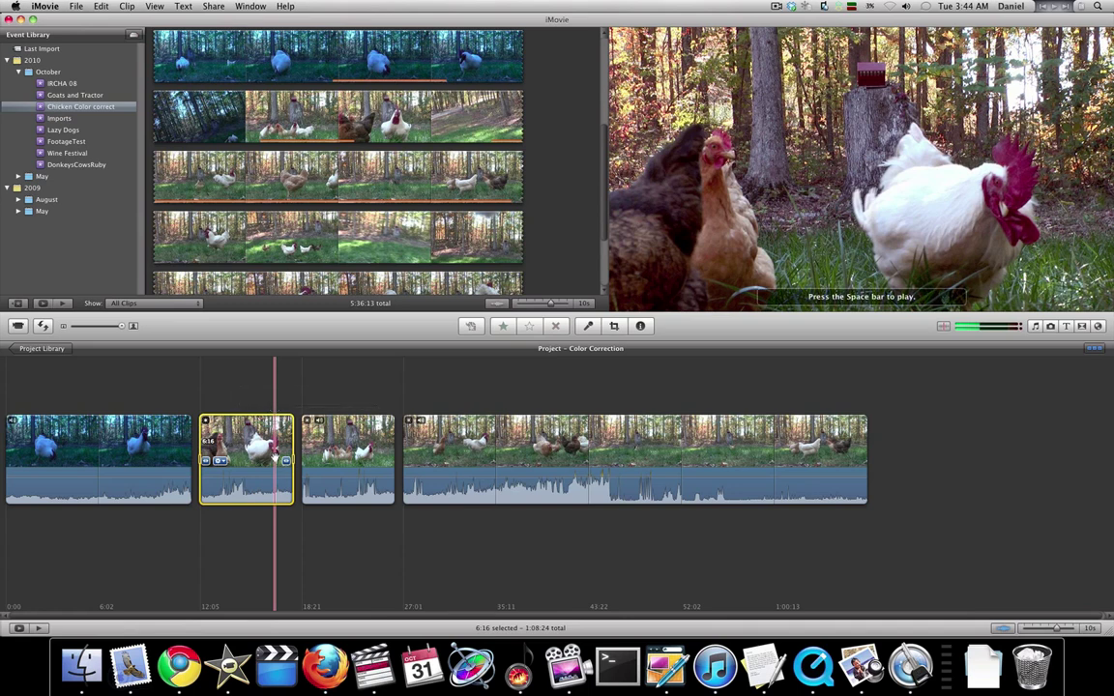
Paste the second clip's video adjustments onto clips 3 and 4 and check the result
key("super+c")
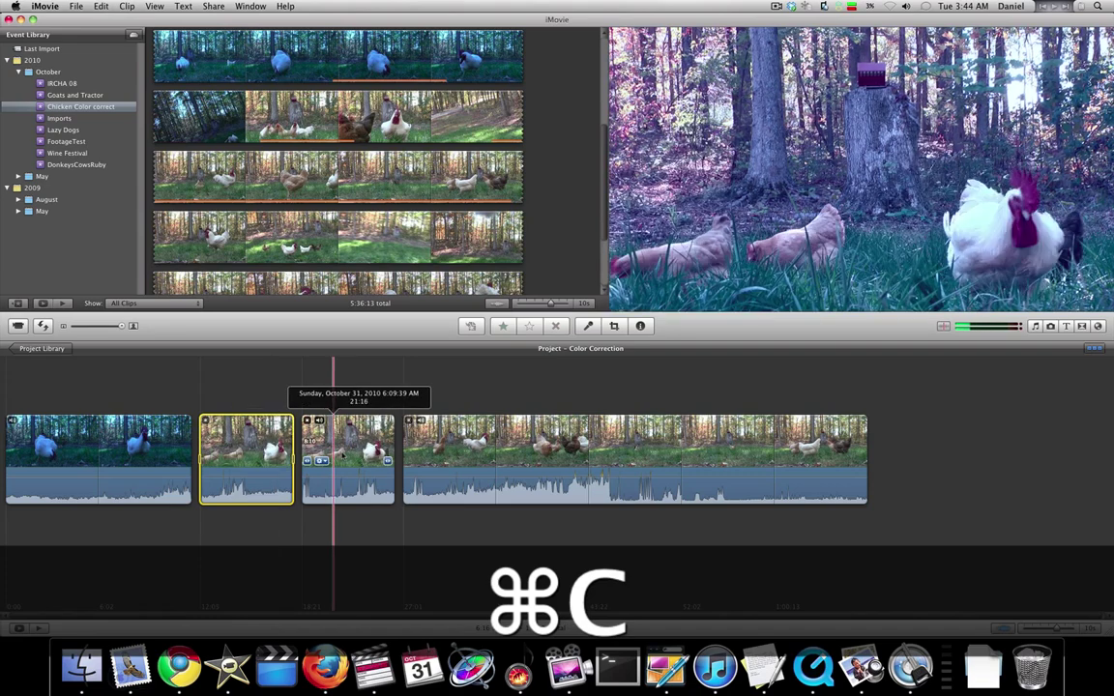
left_click(359, 453)
left_click(451, 446, "shift")
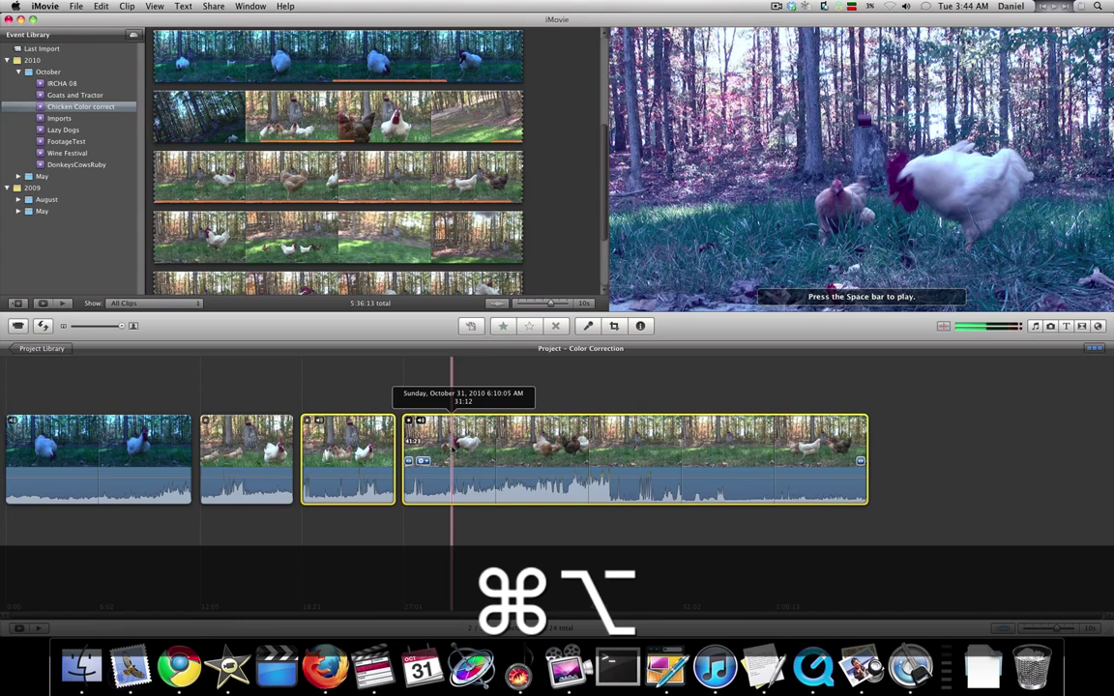
key("super+alt+i")
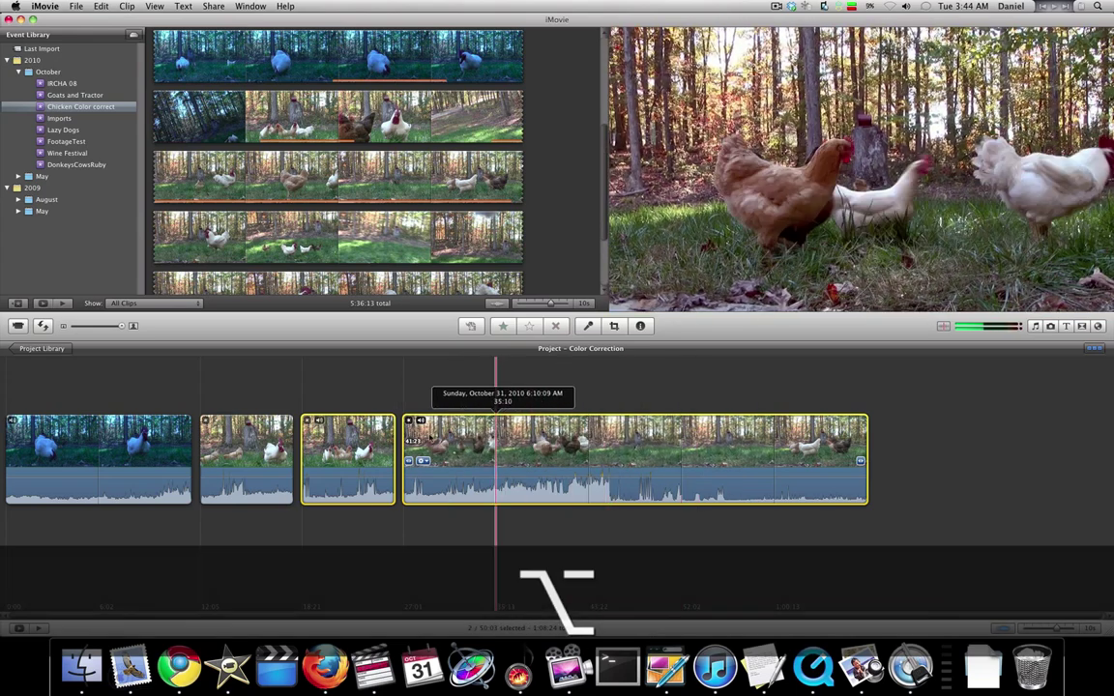
key("v")
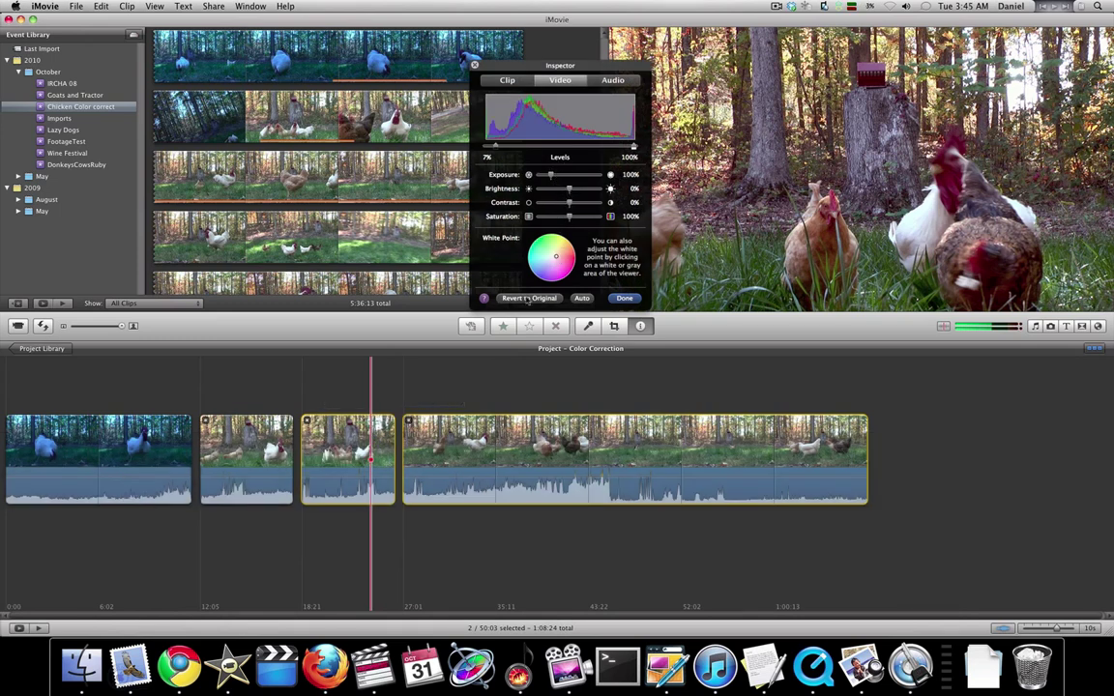
left_click(249, 454)
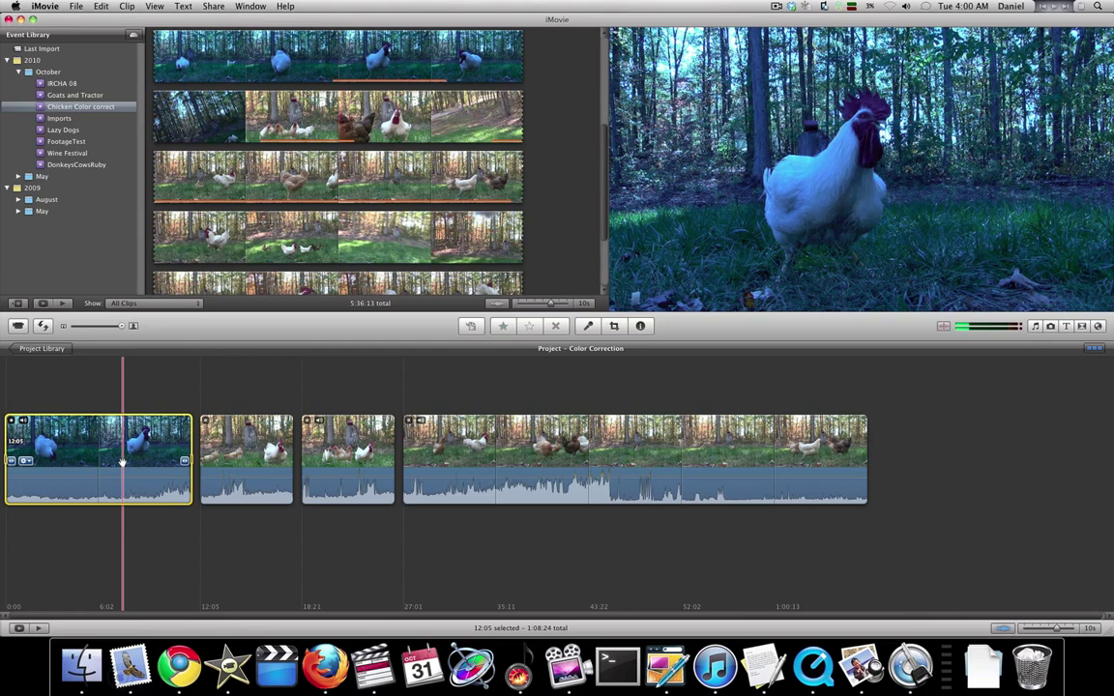
Enable Show Advanced Tools in iMovie Preferences and bring up the first clip's video adjustments
left_click(45, 7)
left_click(64, 37)
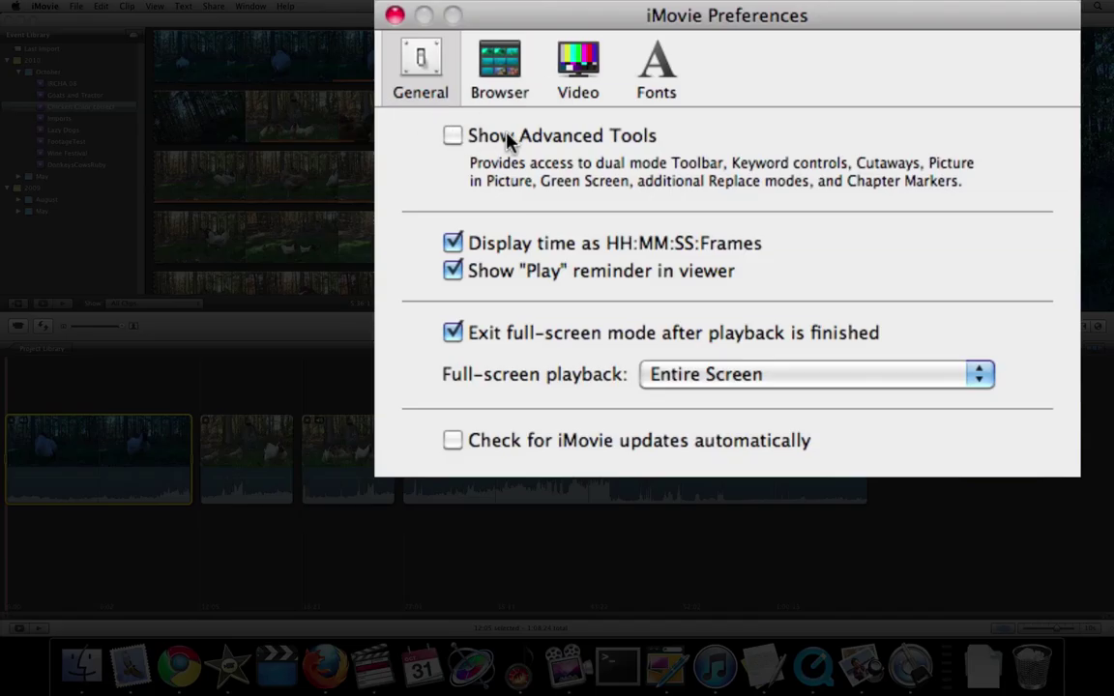
left_click(508, 140)
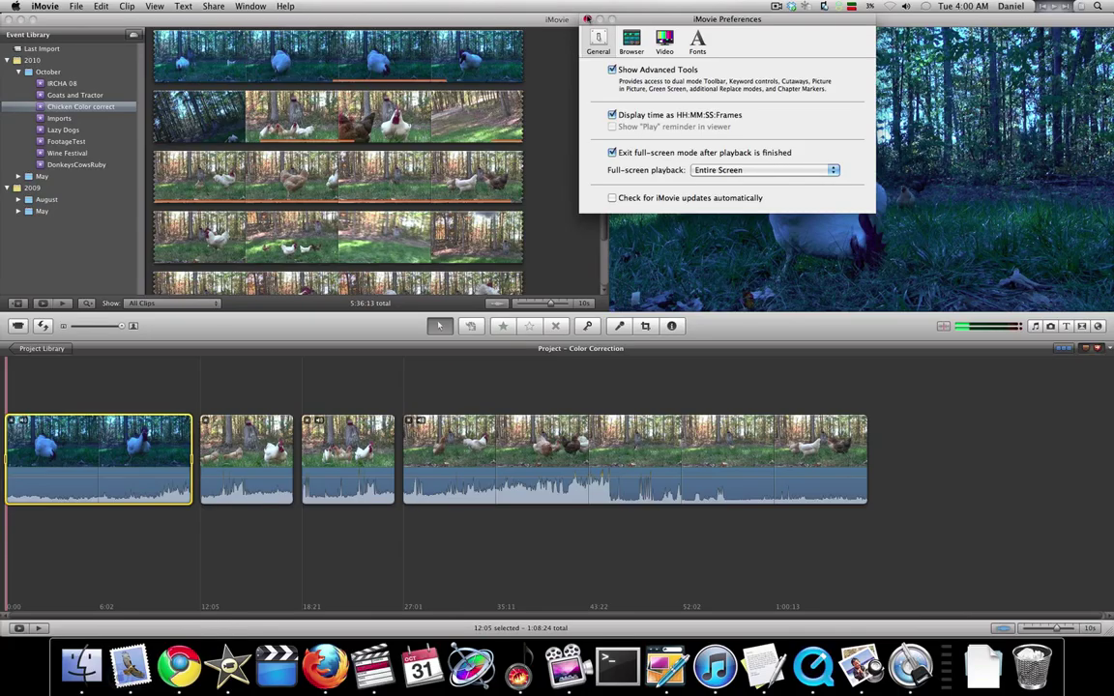
key("super+w")
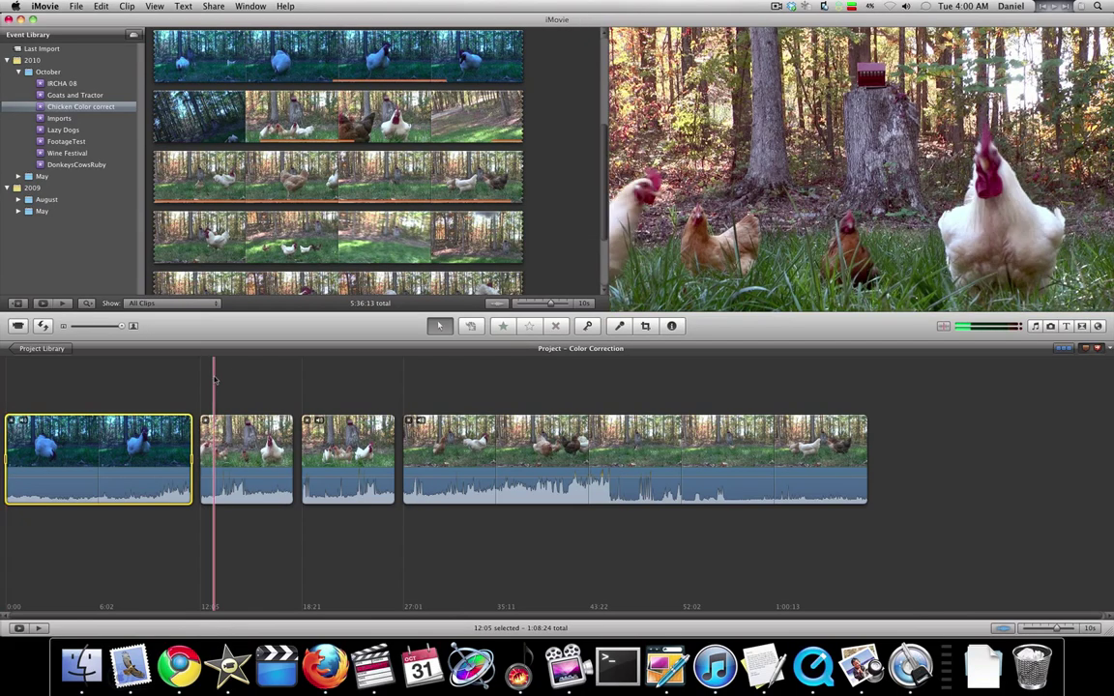
key("v")
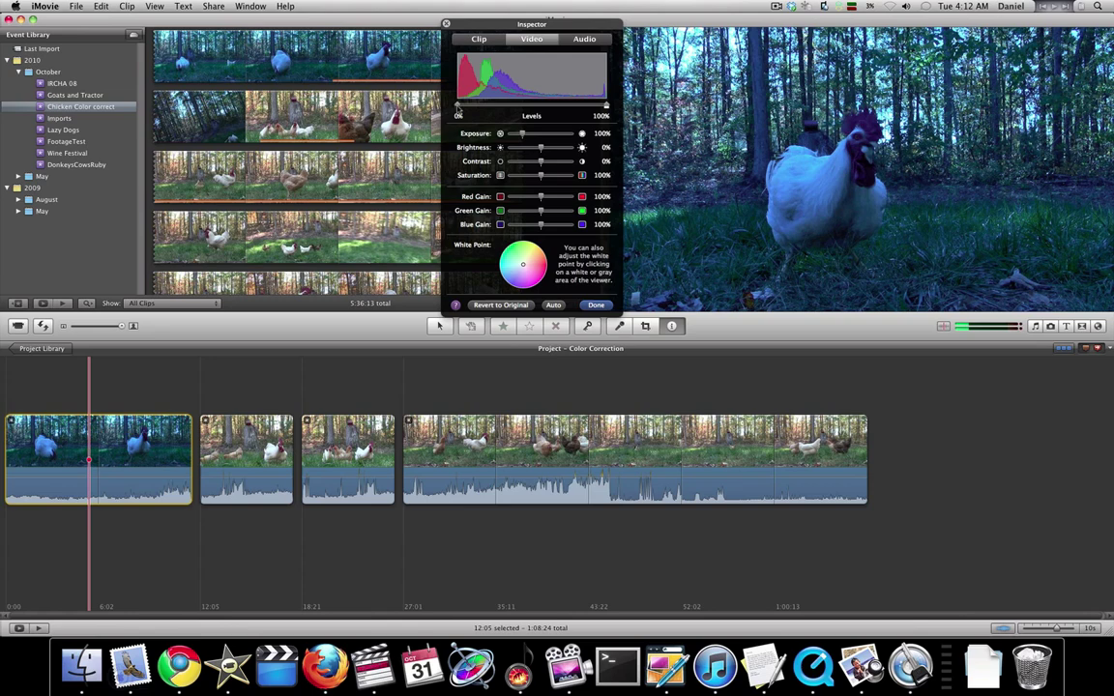
Try the first clip's black and white levels, exposure, brightness and a slight contrast increase
mouse_move(458, 108)
left_mouse_down()
mouse_move(484, 108)
mouse_move(452, 109)
left_mouse_up()
mouse_move(606, 108)
left_mouse_down()
mouse_move(577, 109)
mouse_move(608, 108)
left_mouse_up()
mouse_move(523, 136)
left_mouse_down()
mouse_move(556, 135)
mouse_move(522, 140)
left_mouse_up()
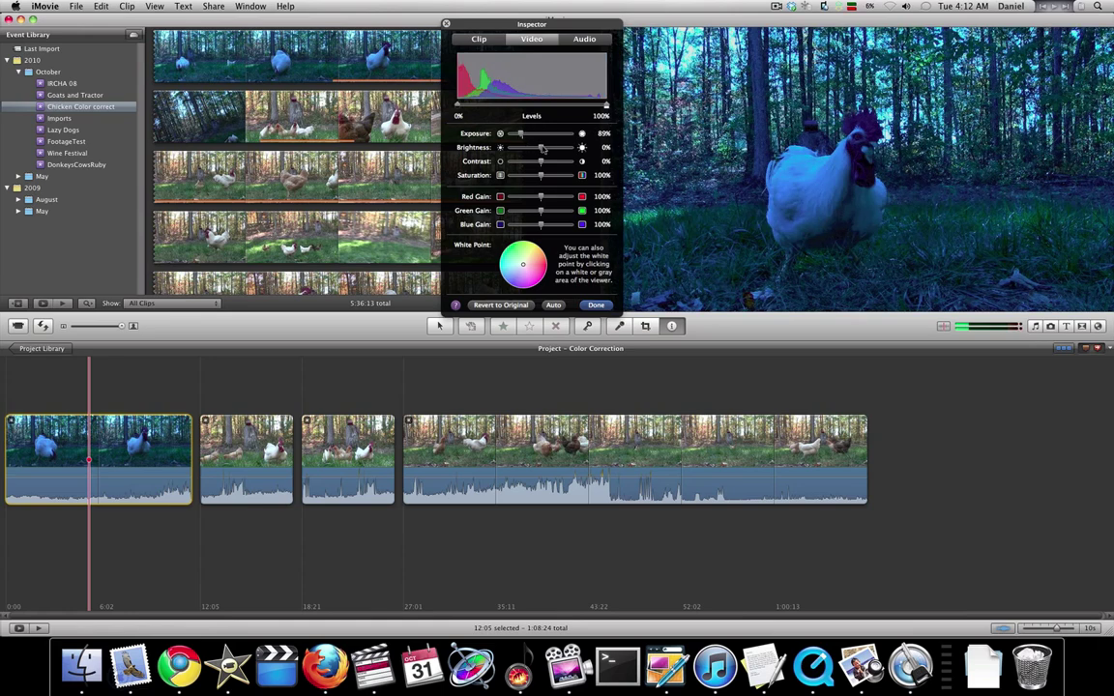
mouse_move(543, 148)
left_mouse_down()
mouse_move(505, 148)
mouse_move(554, 150)
left_mouse_up()
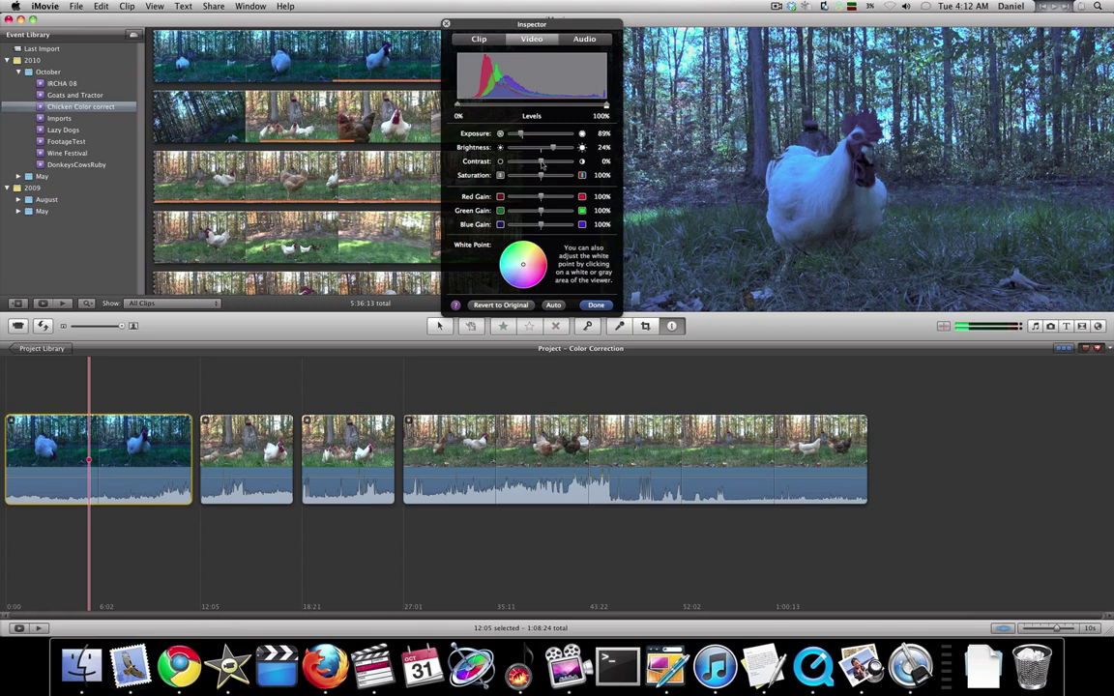
mouse_move(541, 162)
left_mouse_down()
mouse_move(528, 161)
mouse_move(556, 162)
mouse_move(542, 175)
left_mouse_up()
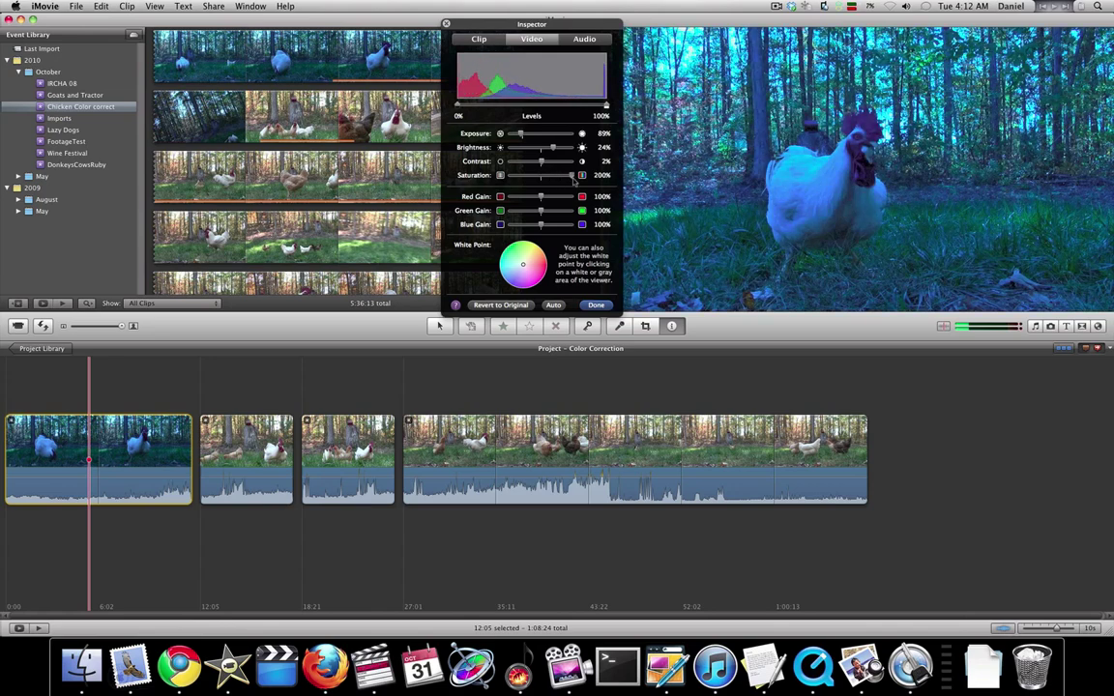
Drop saturation to grey, cut red gain to zero, boost green and cut blue
left_click(502, 176)
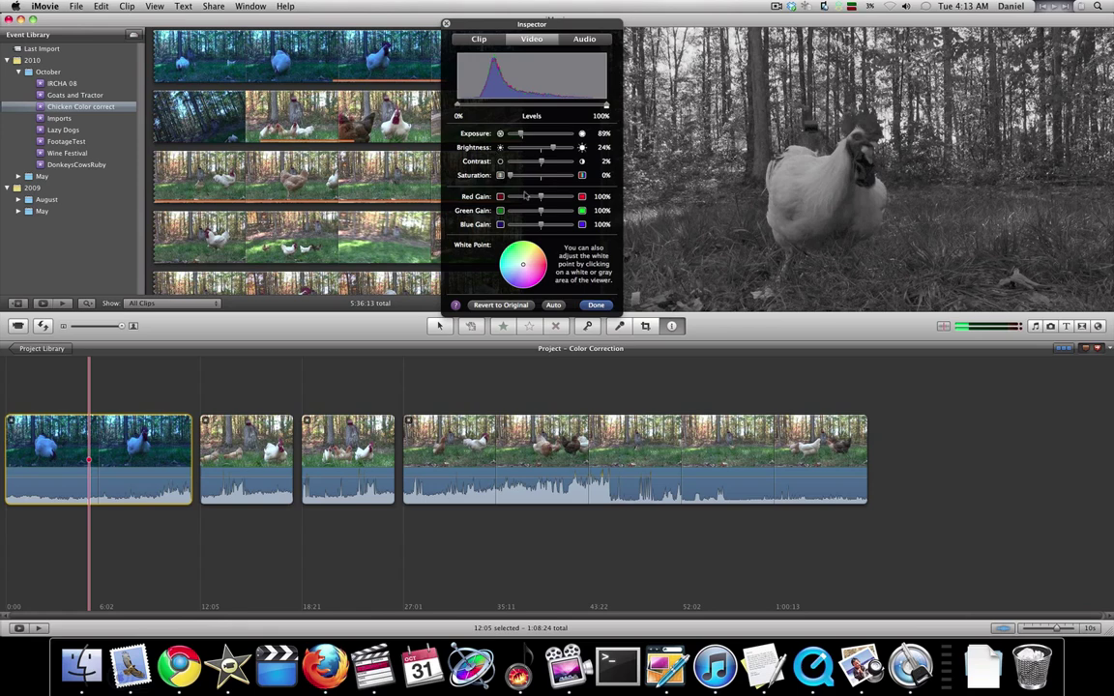
left_click_drag(512, 176, 502, 181)
left_click_drag(543, 198, 463, 200)
left_click_drag(541, 211, 565, 225)
Revert the first clip to its original look and compare it against the second clip
left_click(495, 305)
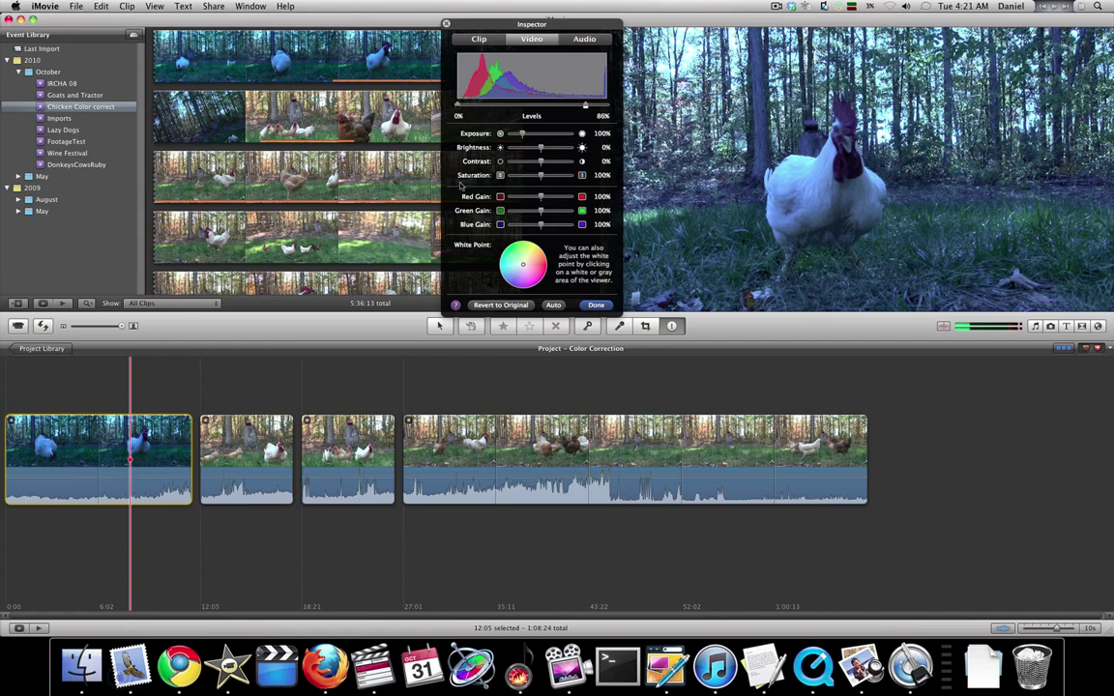
left_click(250, 453)
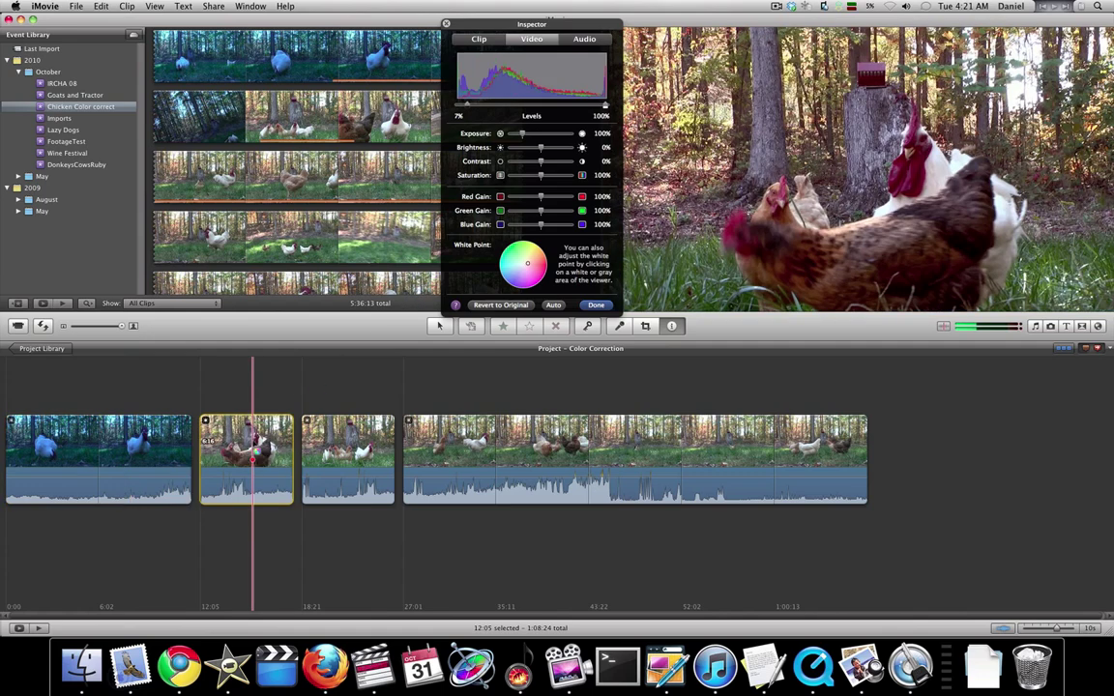
left_click(149, 452)
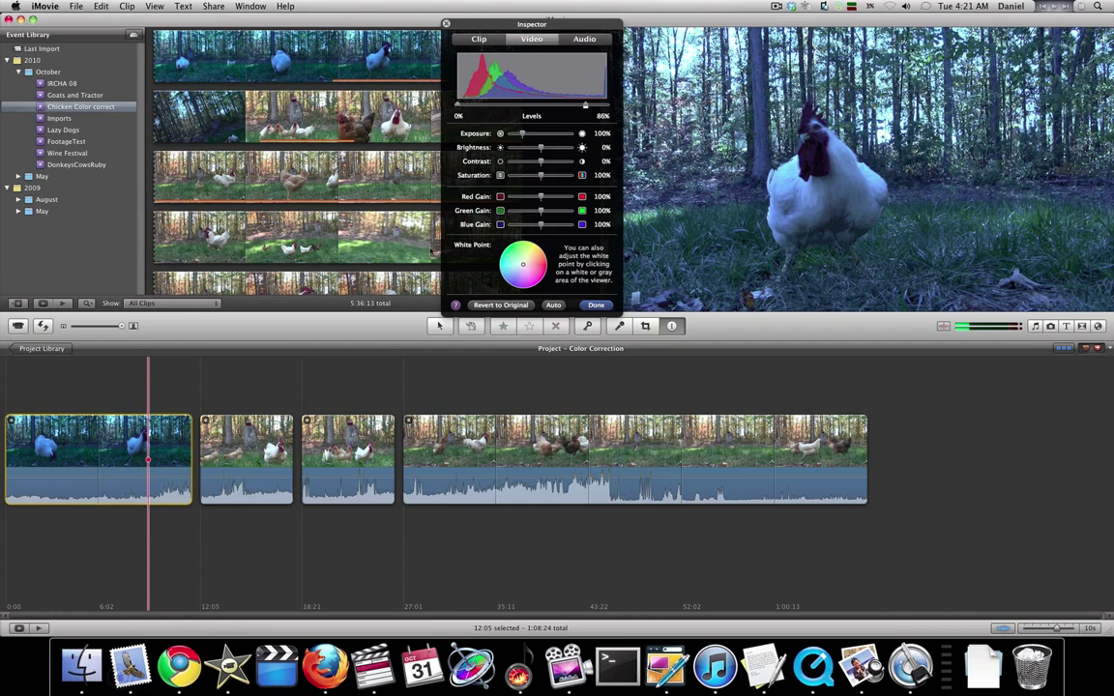
left_click(277, 449)
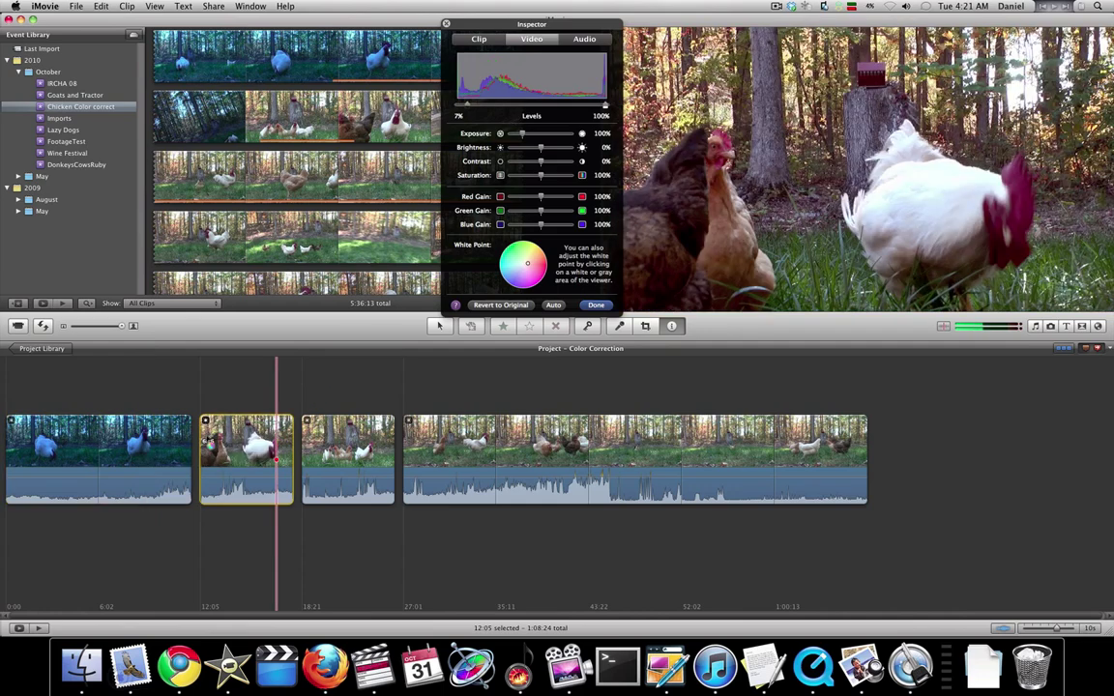
left_click(124, 397)
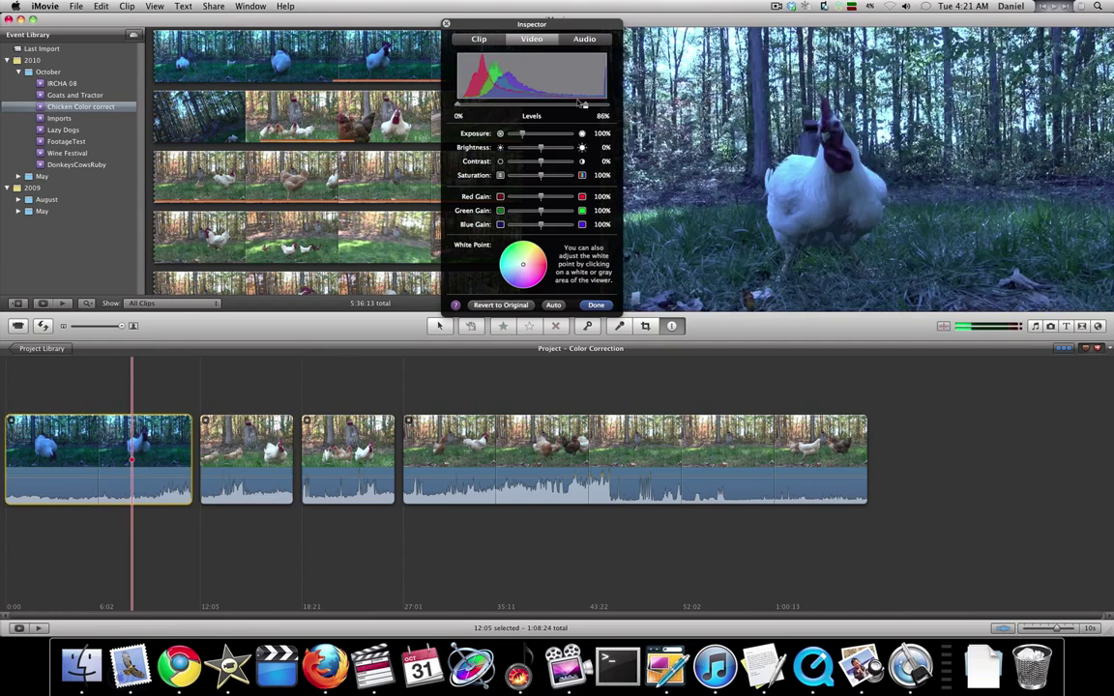
Lower the first clip's Levels upper limit and try different White Point wheel positions
mouse_move(581, 102)
left_mouse_down()
mouse_move(593, 107)
mouse_move(578, 106)
left_mouse_up()
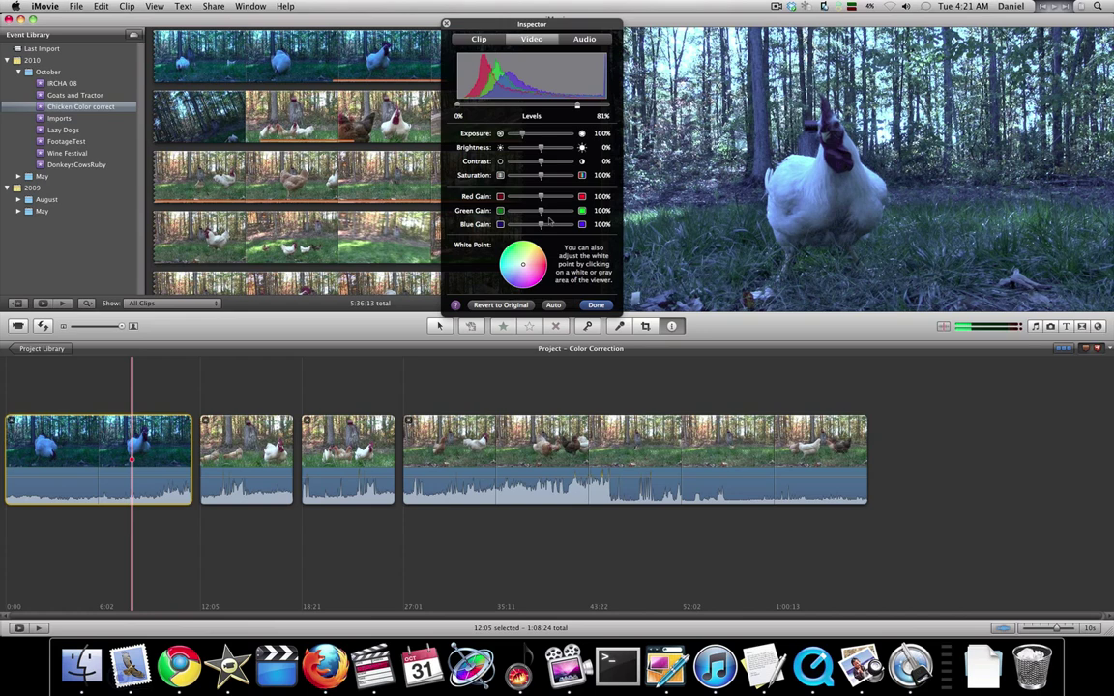
left_click(542, 259)
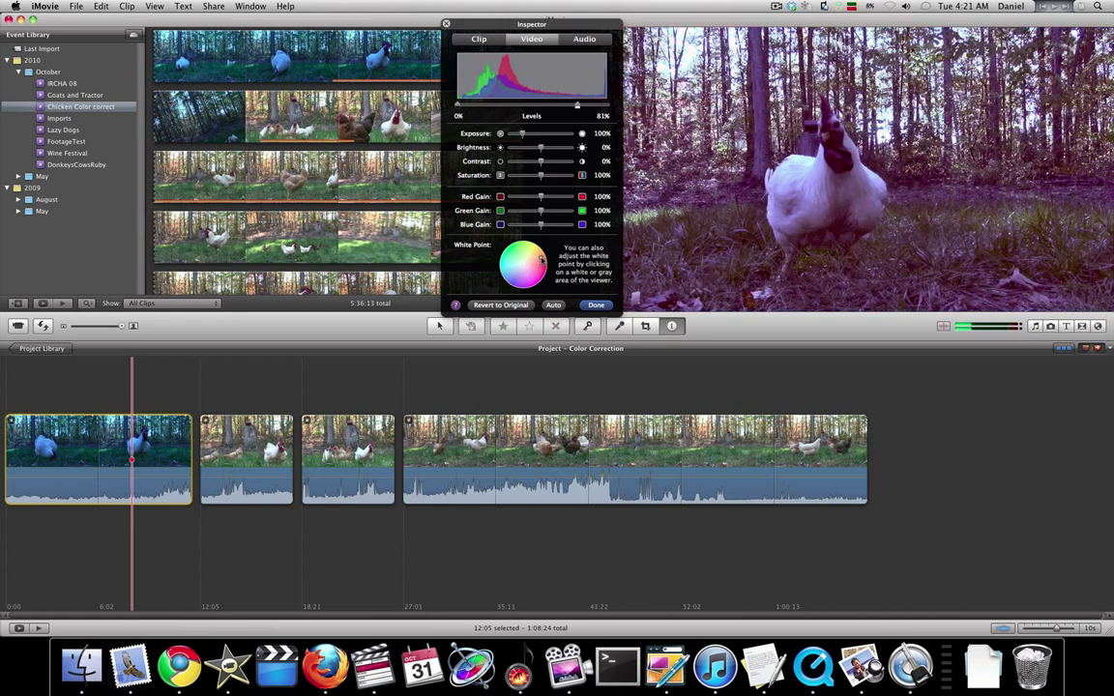
left_click_drag(541, 259, 530, 256)
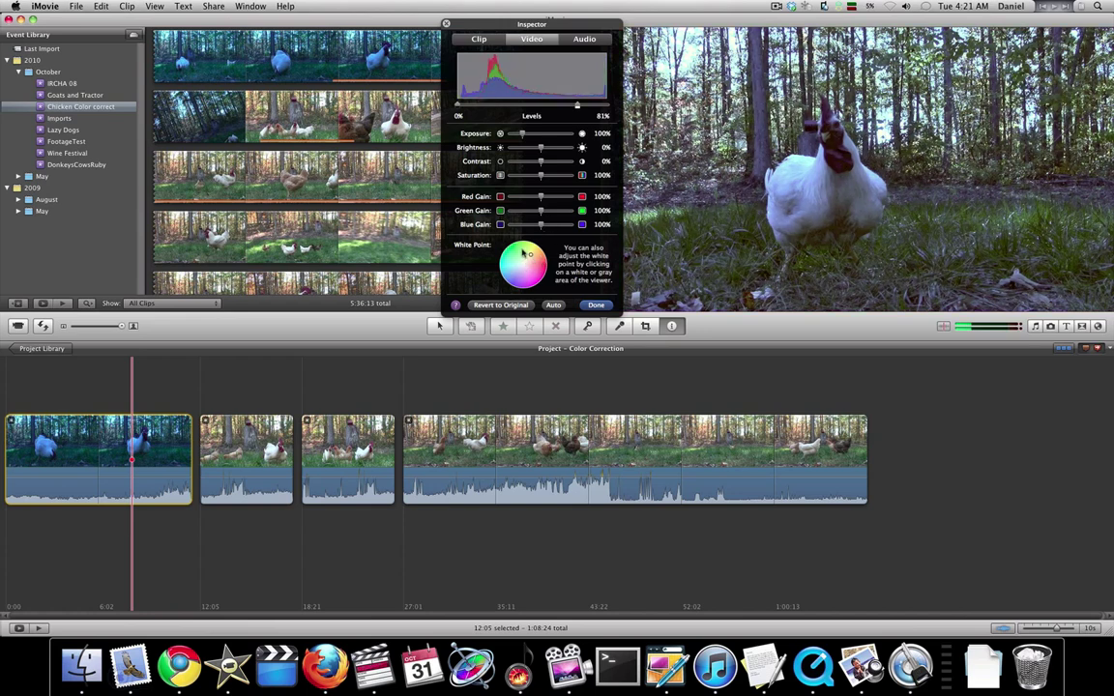
left_click(511, 274)
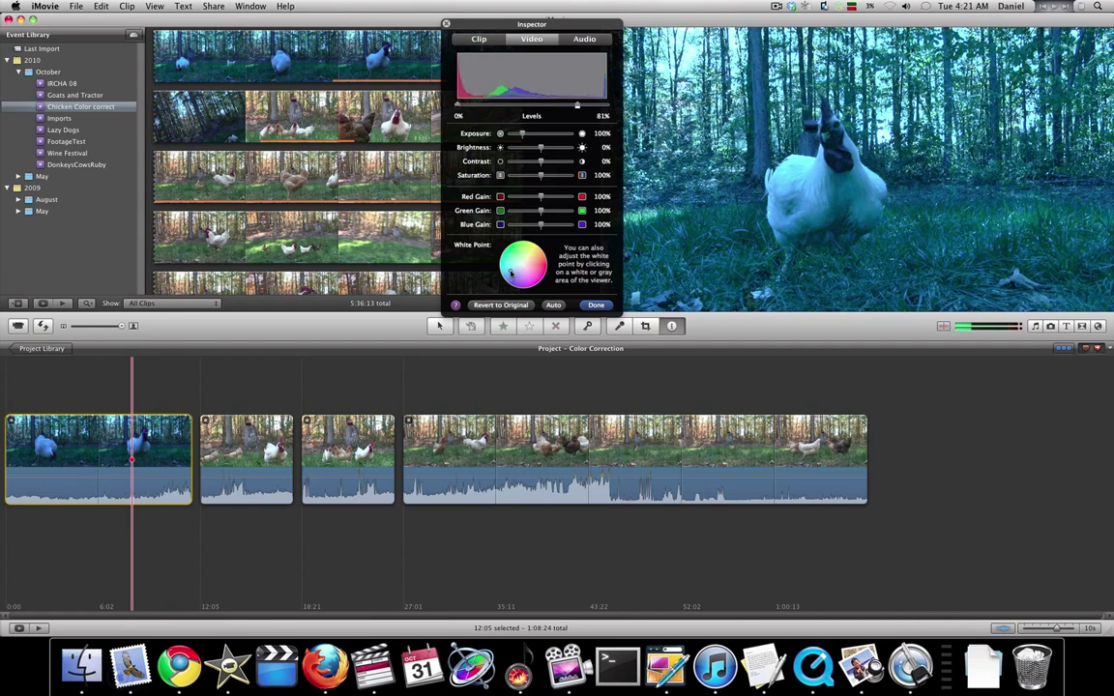
left_click_drag(511, 274, 533, 256)
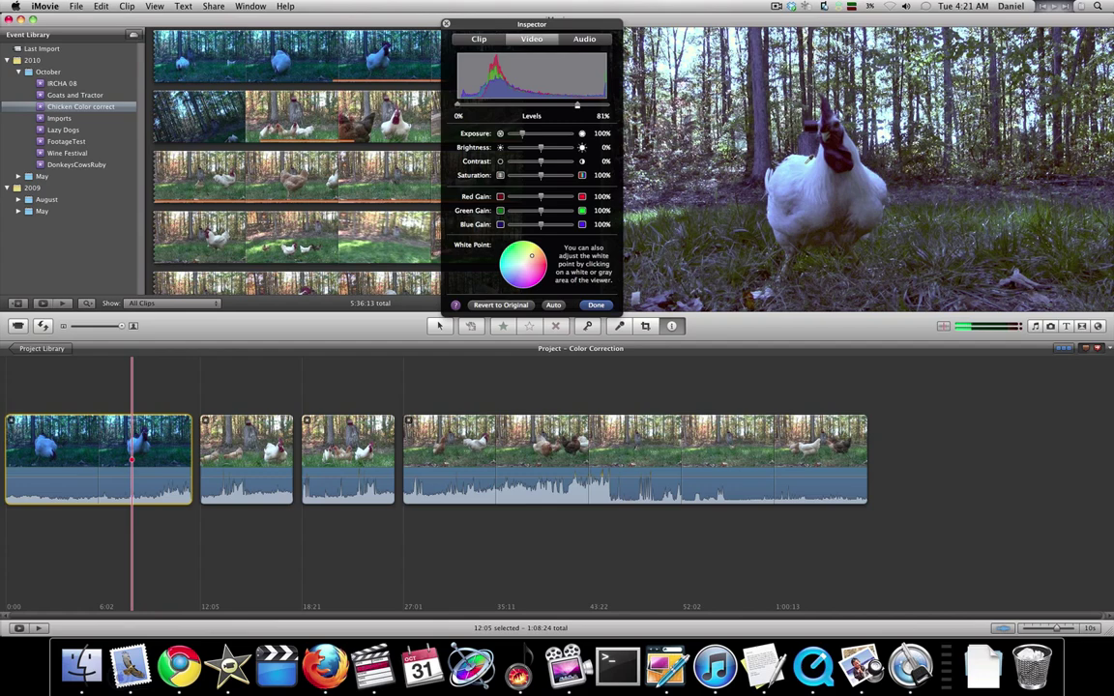
Set the white point from the white chicken, readjust Levels to 78%, and raise saturation to 123%
left_click(752, 203)
left_click(754, 205)
left_click(708, 148)
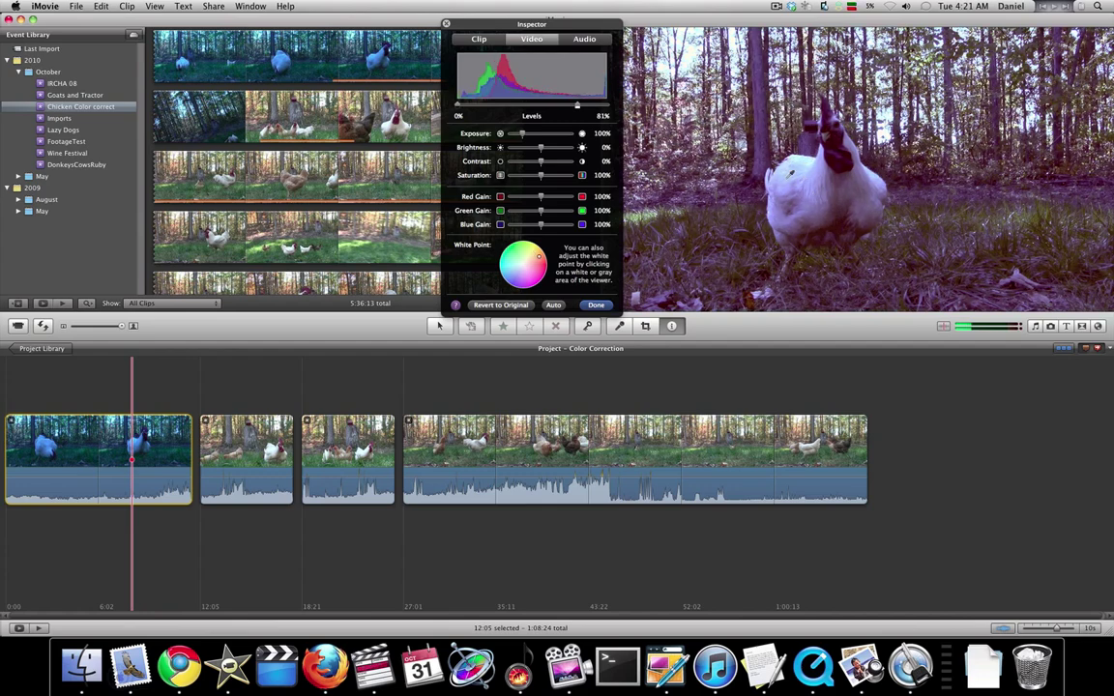
left_click(712, 166)
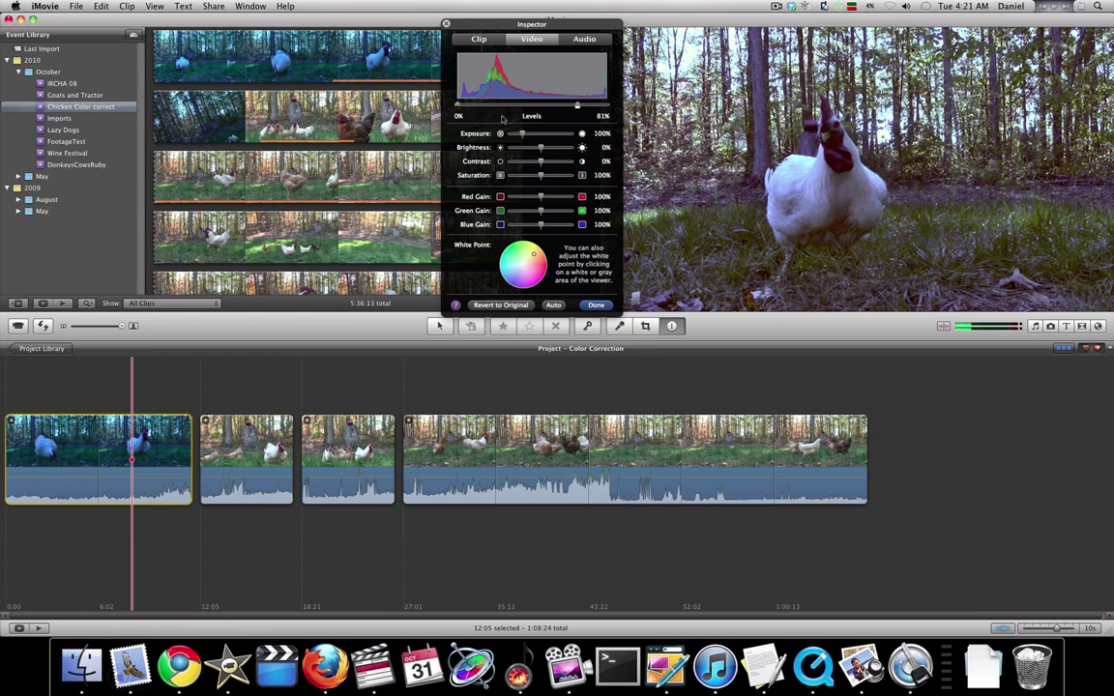
mouse_move(577, 102)
left_mouse_down()
mouse_move(586, 109)
mouse_move(573, 105)
left_mouse_up()
left_click_drag(542, 177, 548, 178)
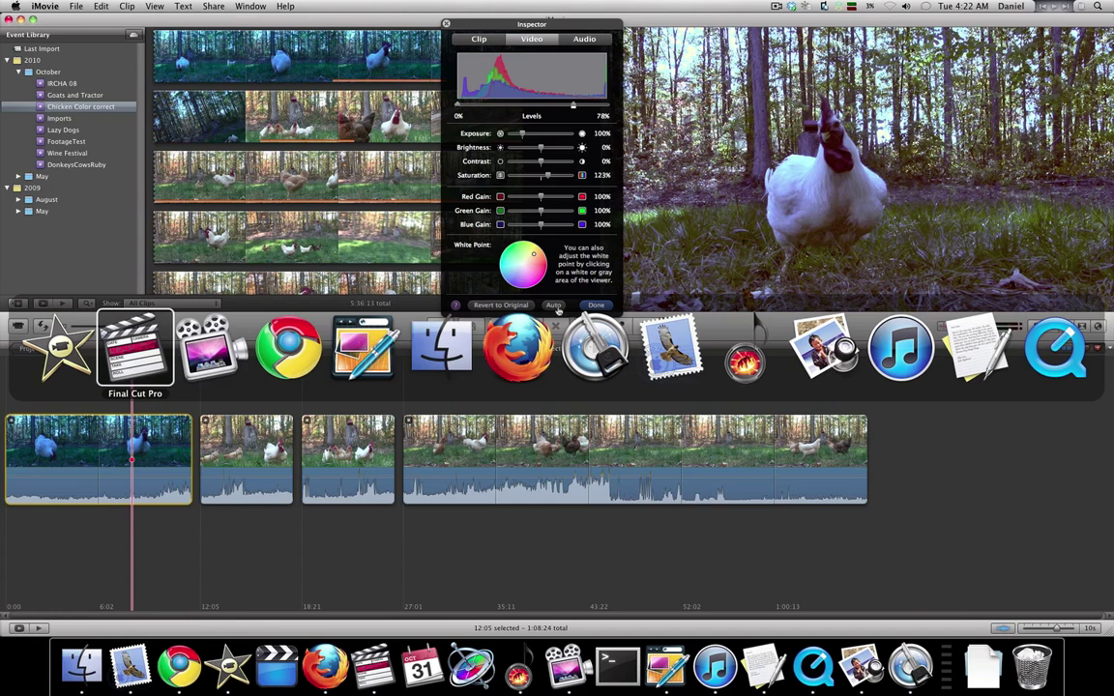
key("super+Tab")
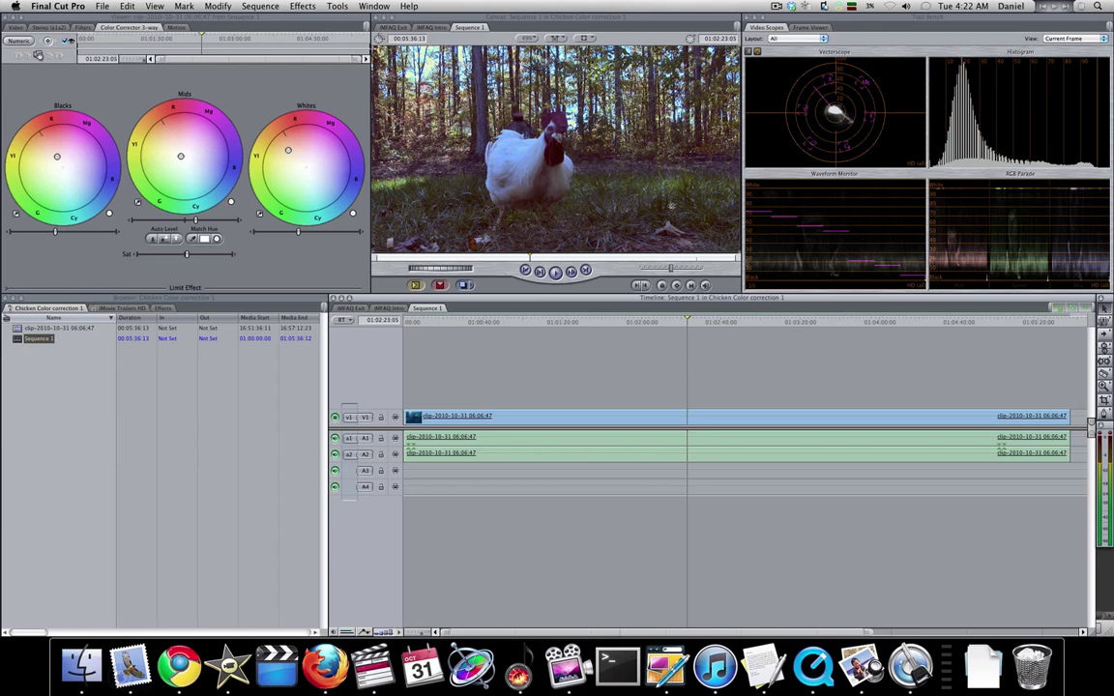
key("super+Tab")
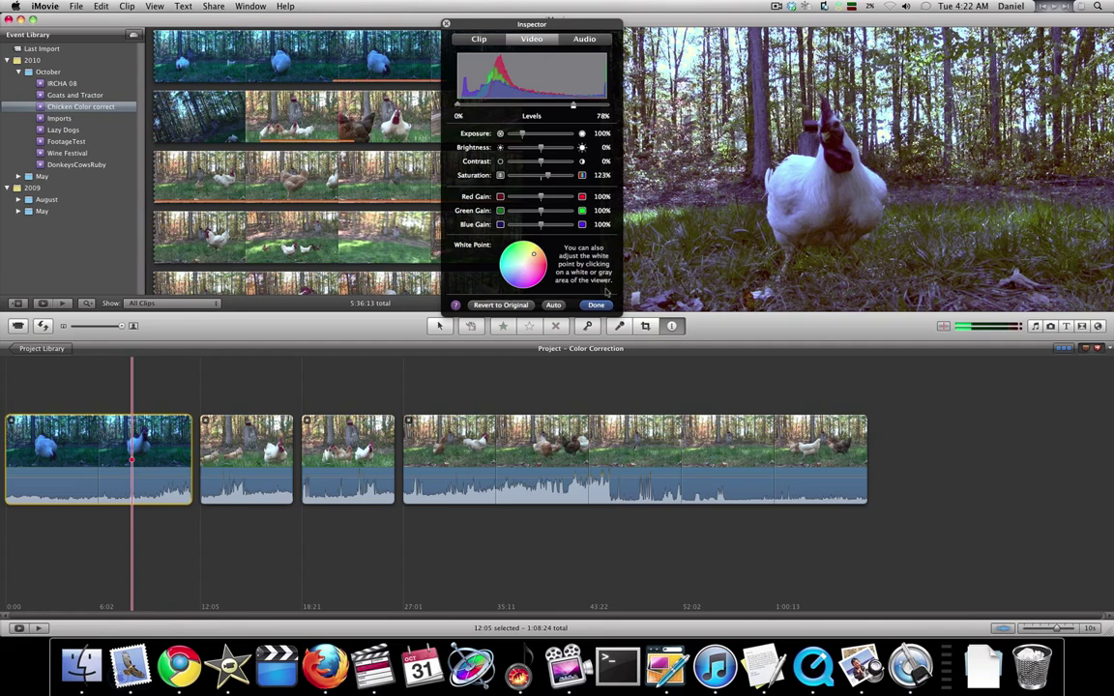
Close the Video Inspector and play the Color Correction project to review the corrected clips
left_click(596, 305)
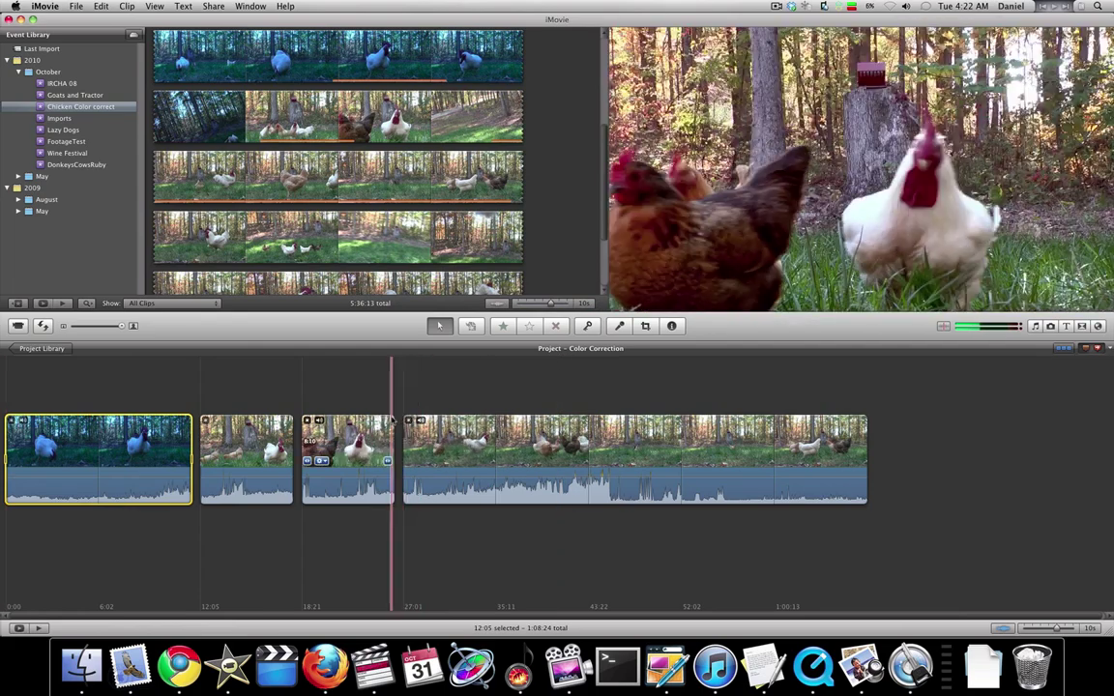
key("space")
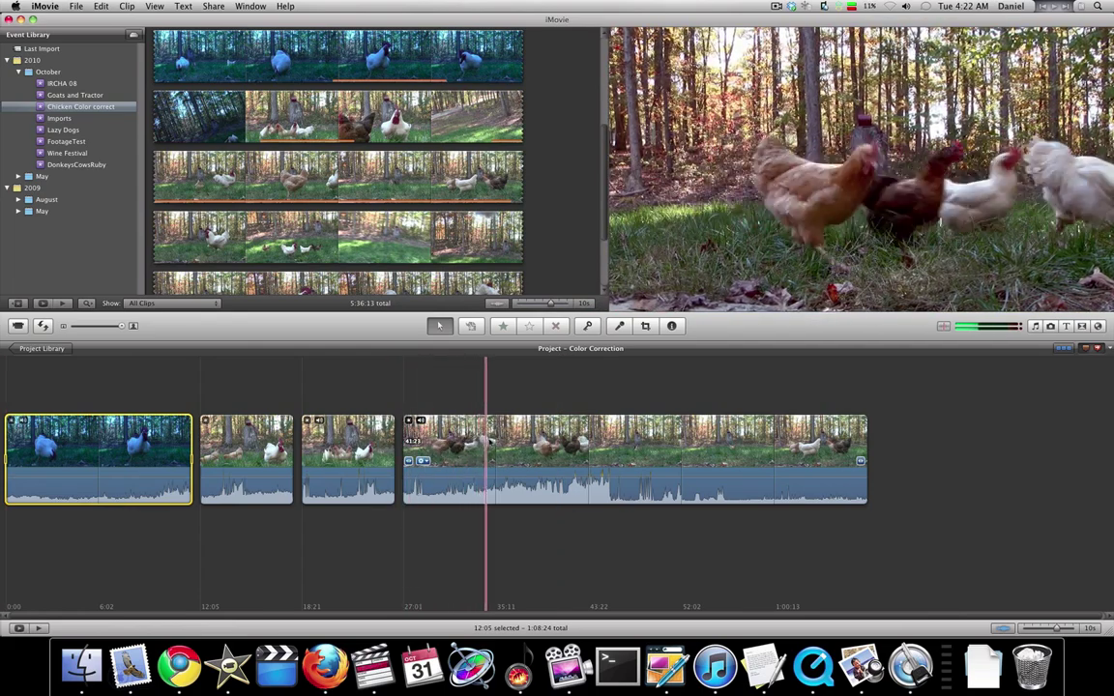